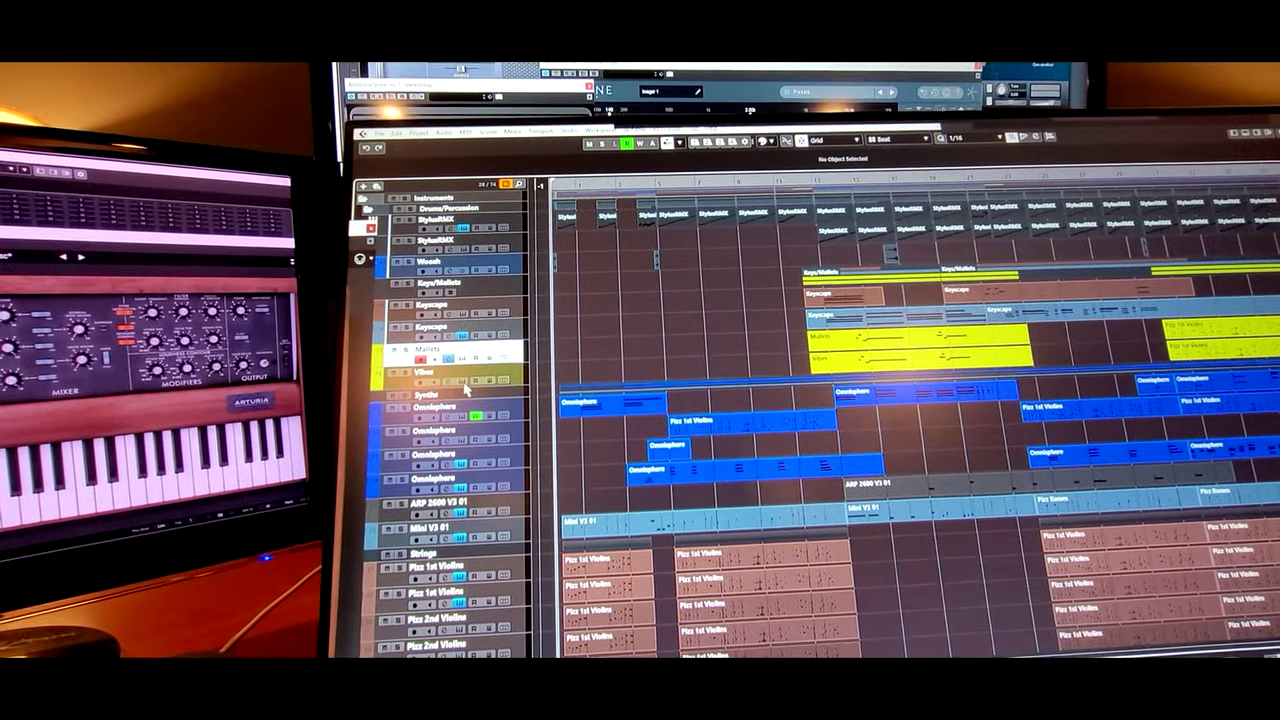
- Inspect the Vibes track's instrument, then close the Kontakt marimba and vibraphone windows
left_click(465, 388)
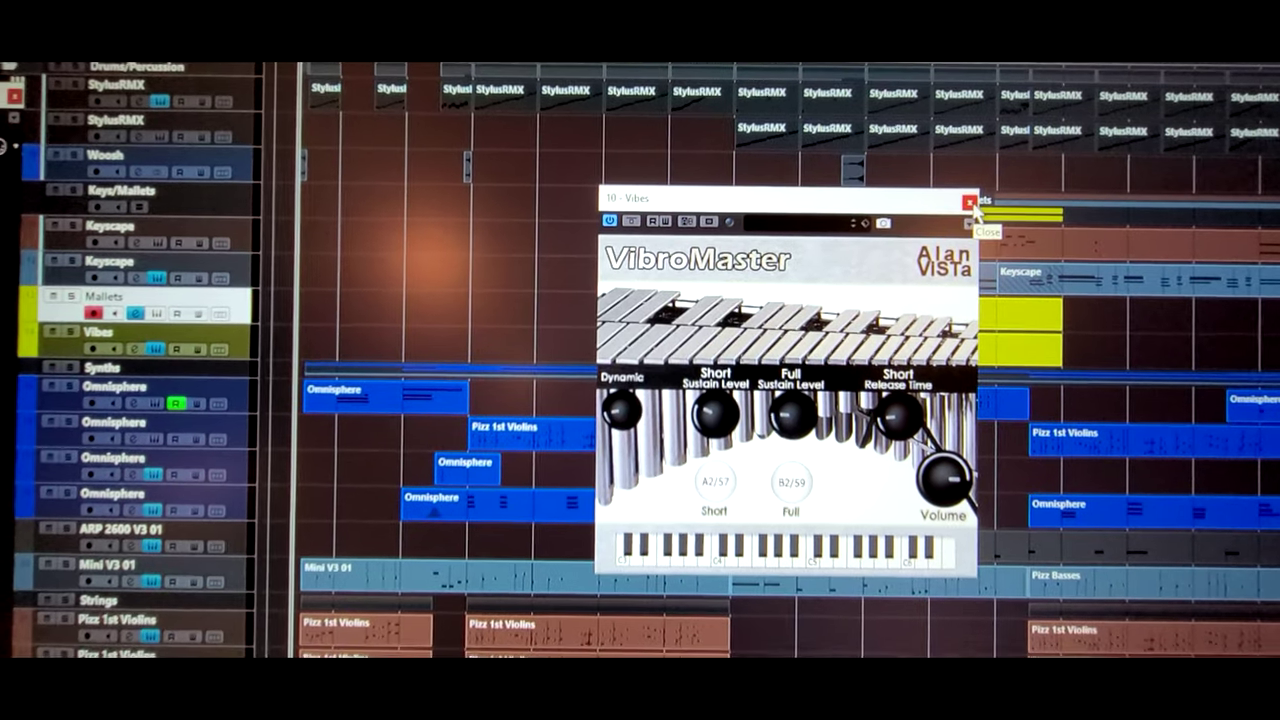
left_click(970, 202)
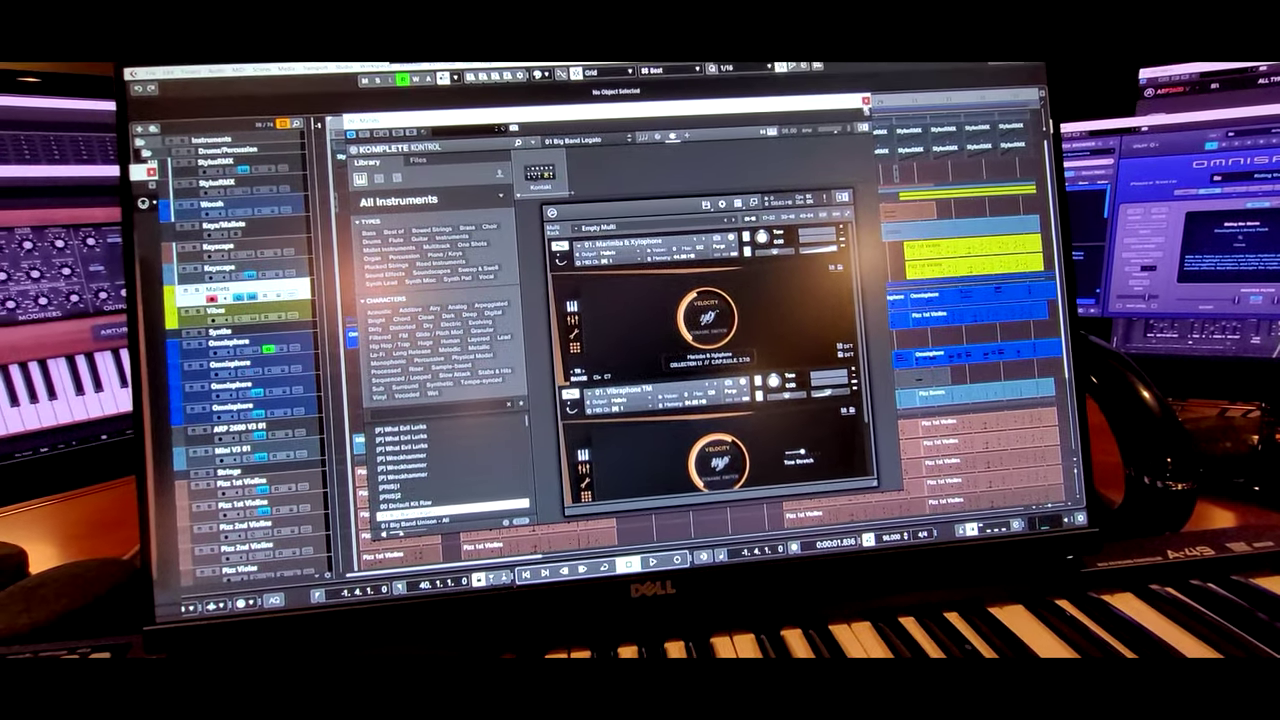
left_click(852, 120)
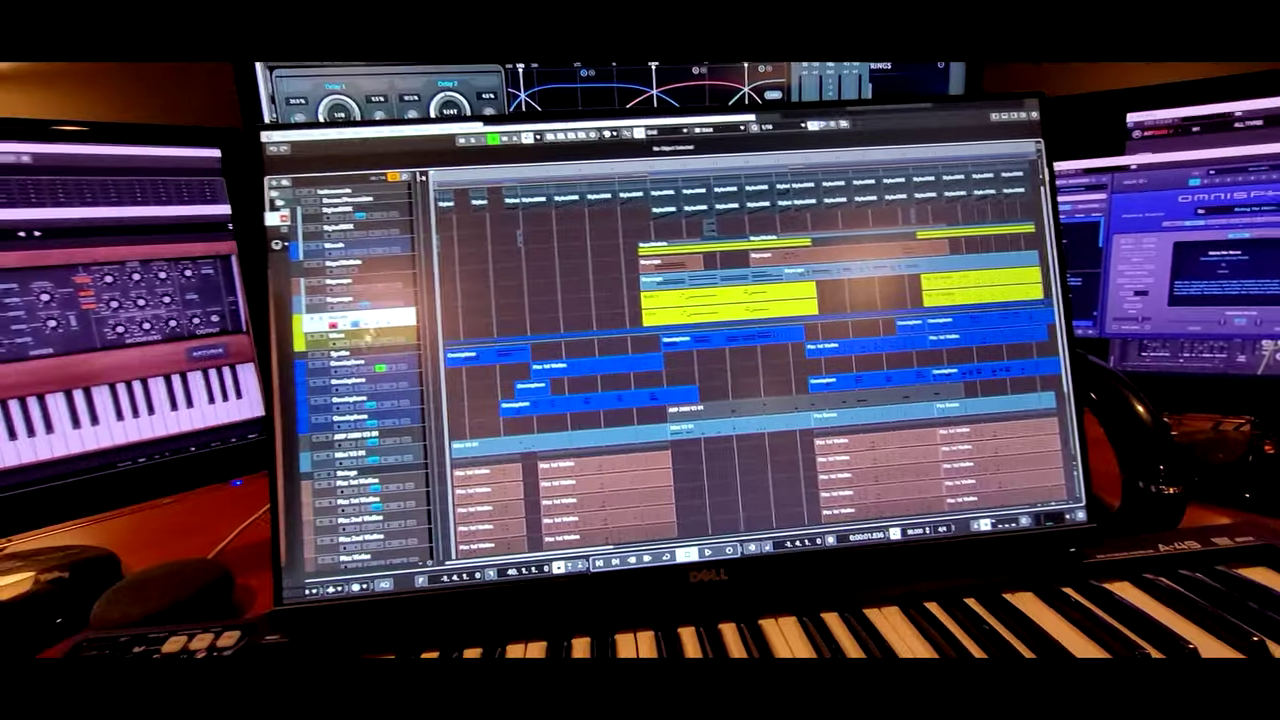